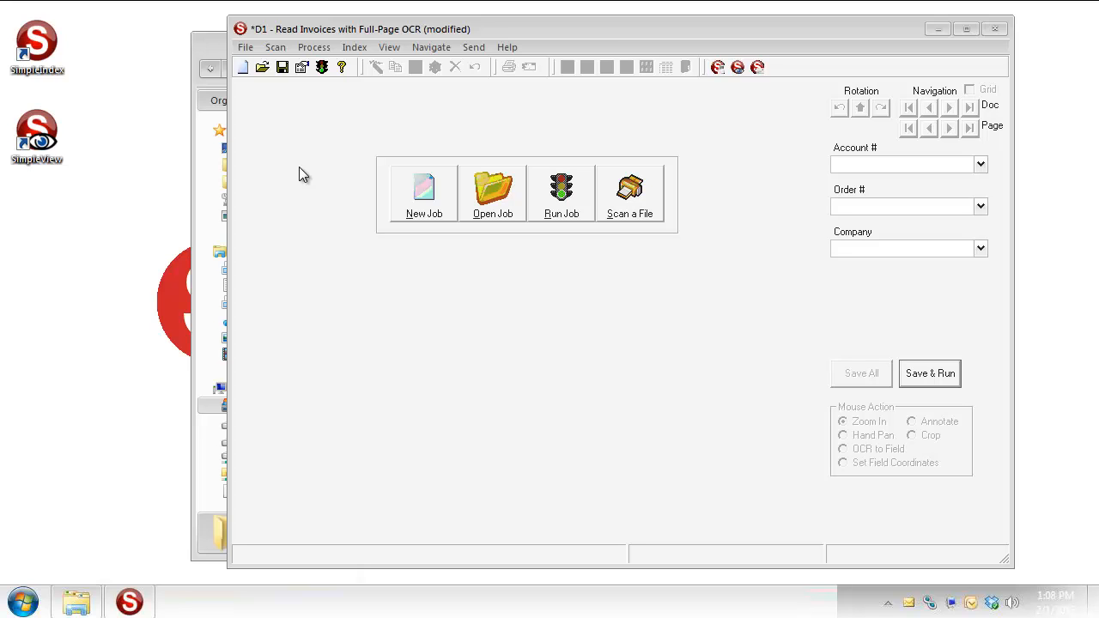
Enable output of full-page OCR files in the job's global OCR options
click(302, 71)
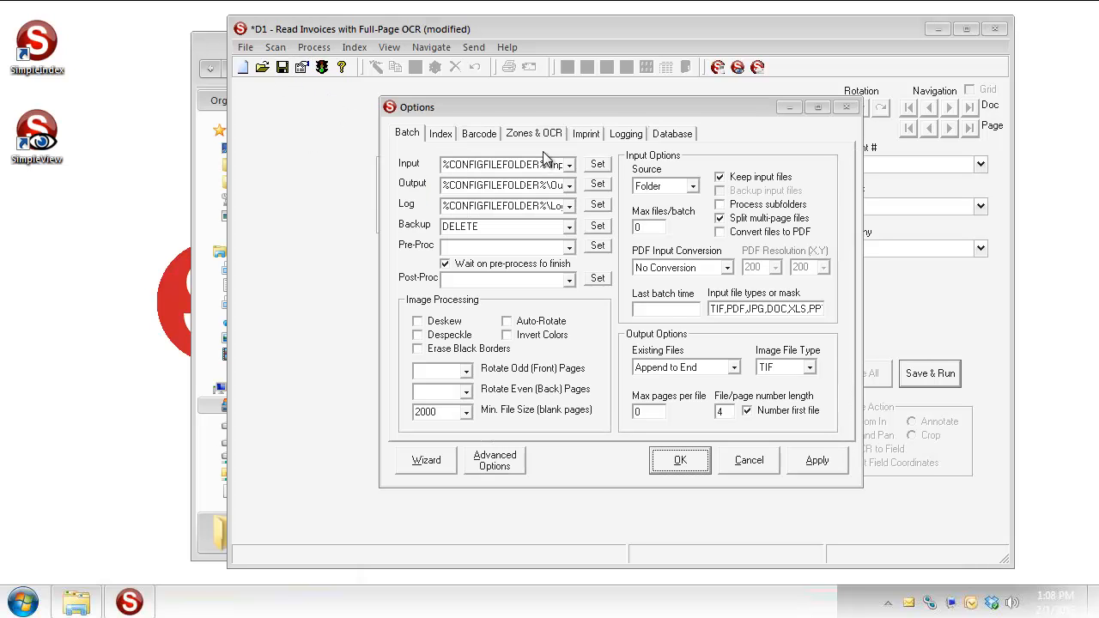
click(534, 136)
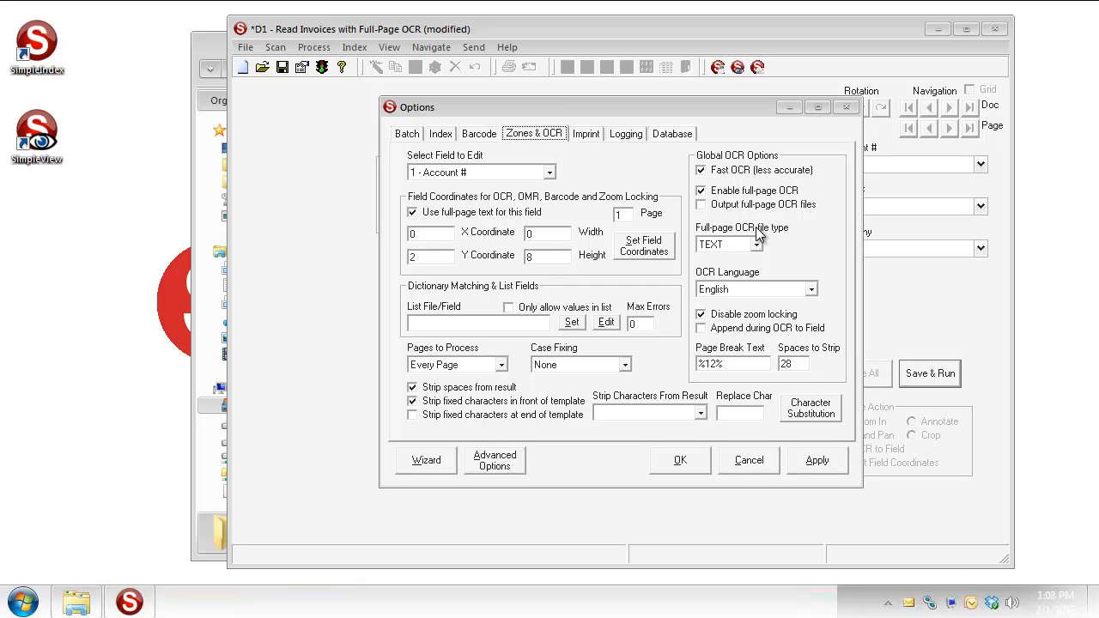
click(705, 209)
Try WORD and HTML as the full-page OCR file type
click(755, 243)
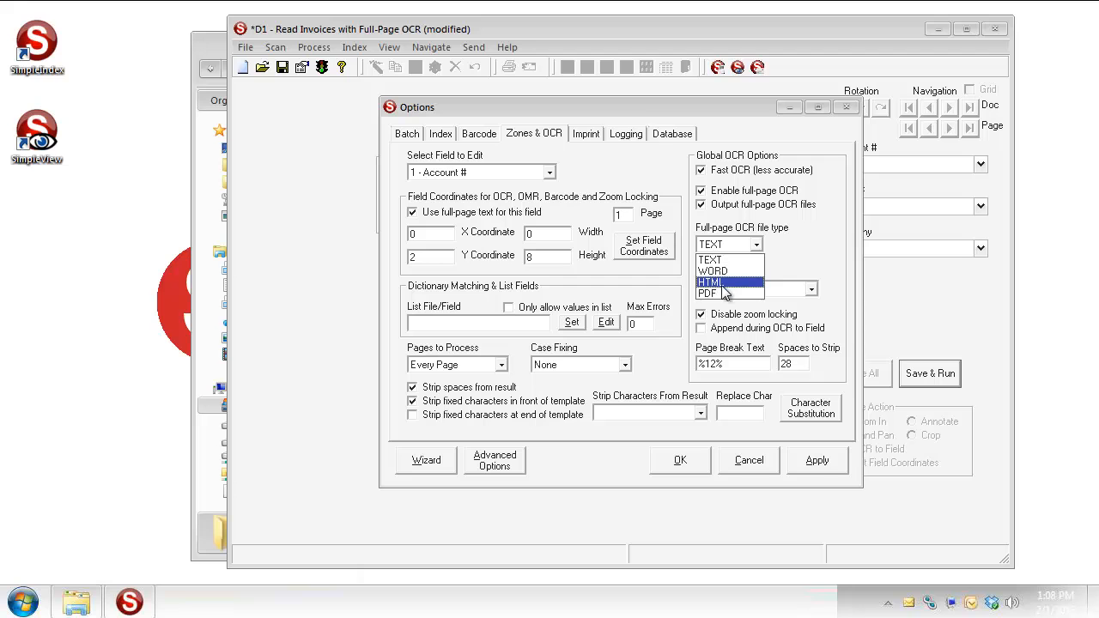
click(723, 271)
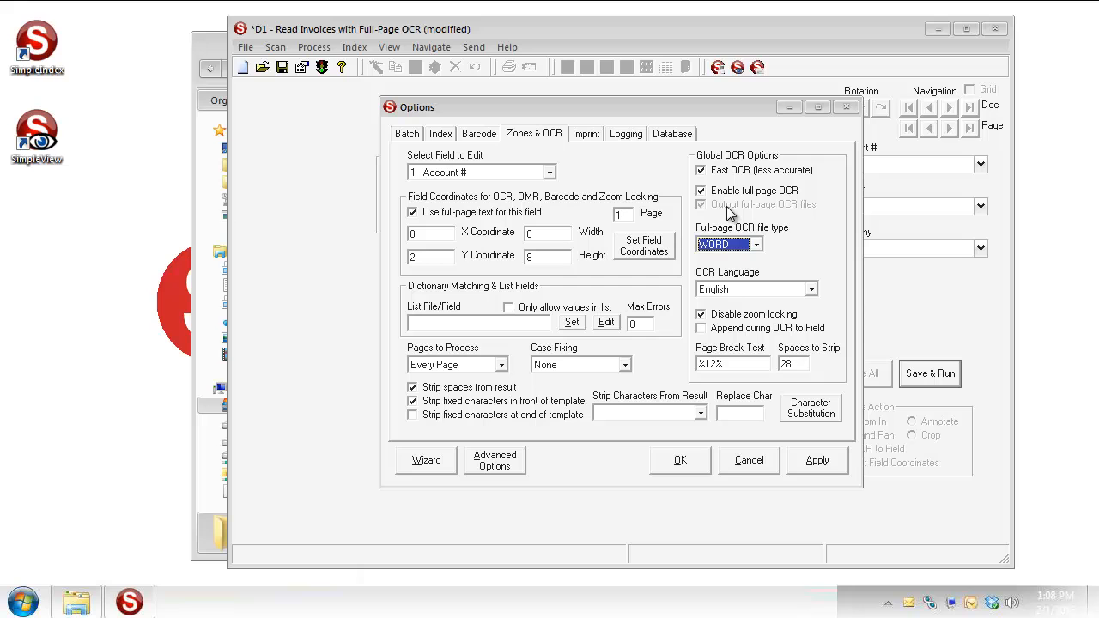
click(756, 245)
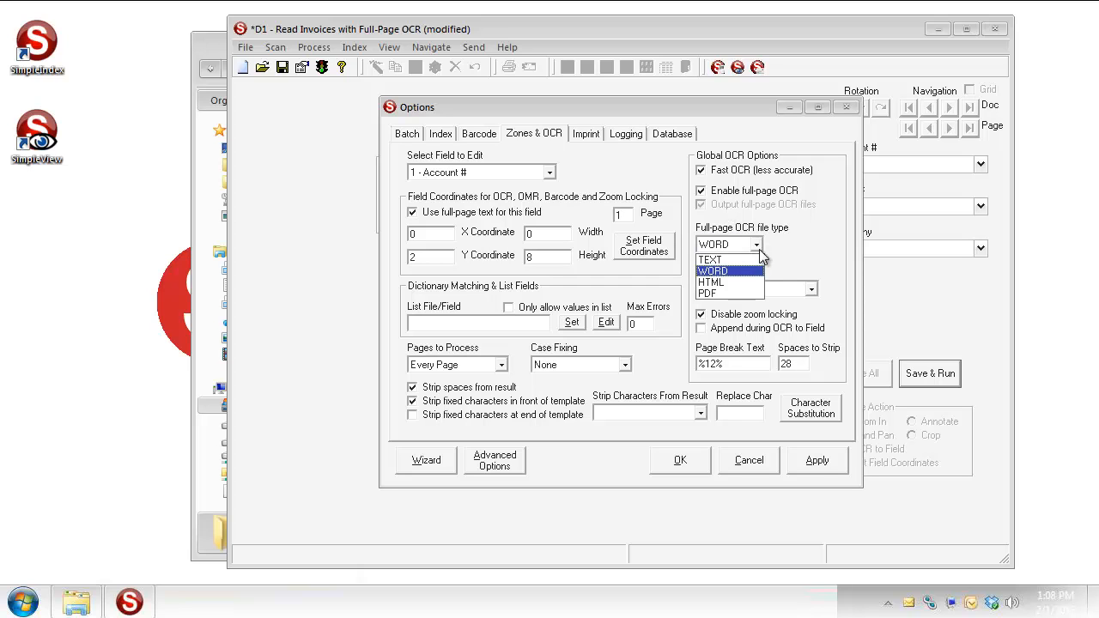
click(730, 282)
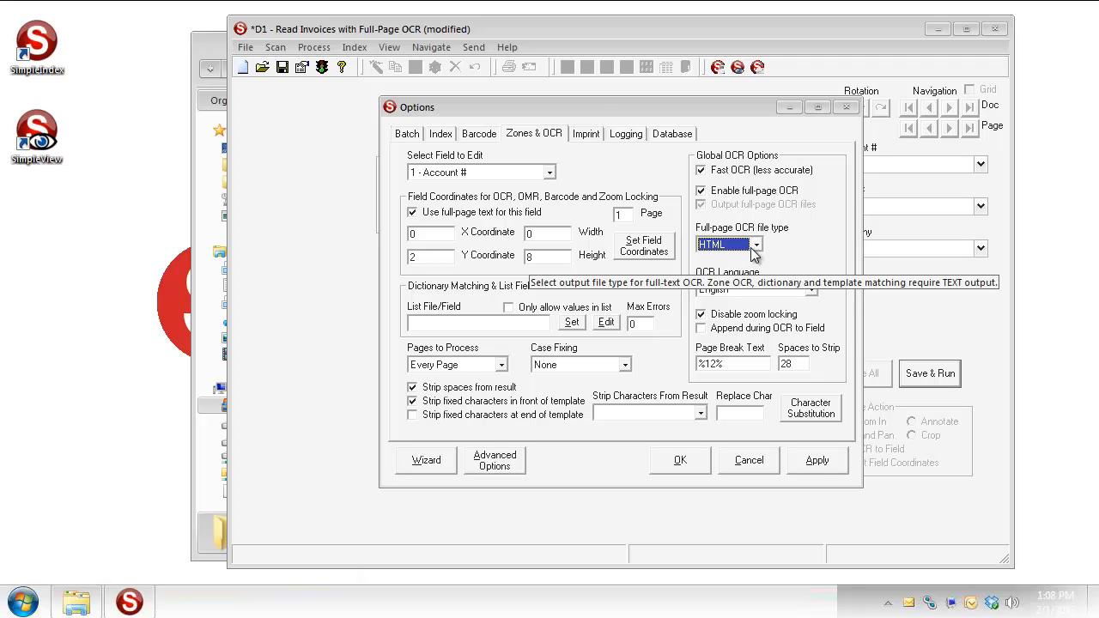
Set the full-page OCR file type to TEXT and accept the job options
click(755, 246)
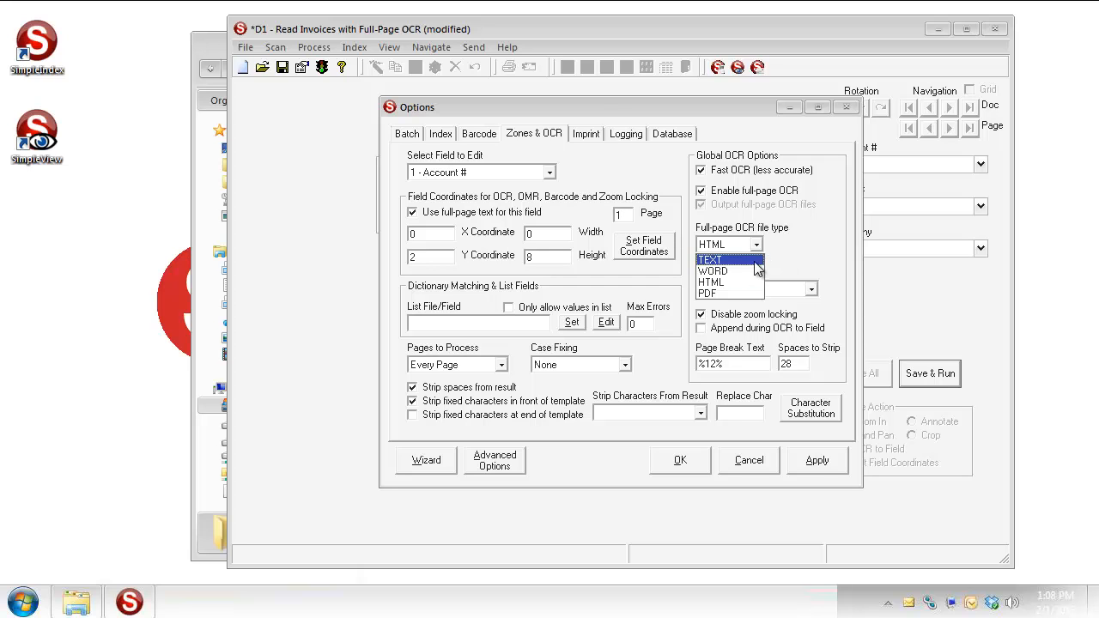
click(748, 259)
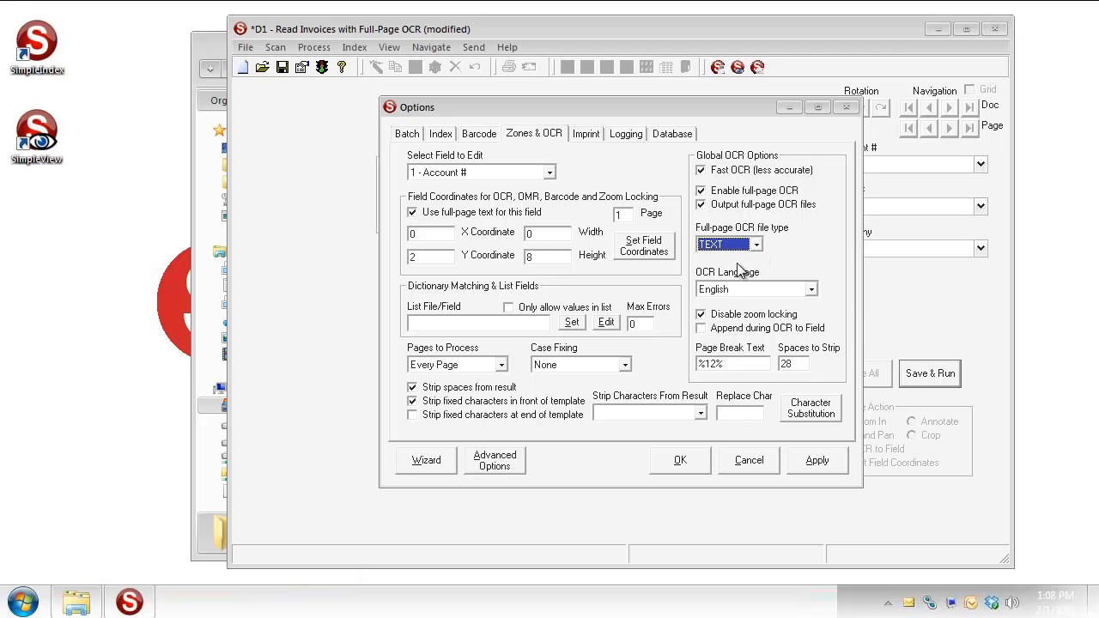
click(674, 465)
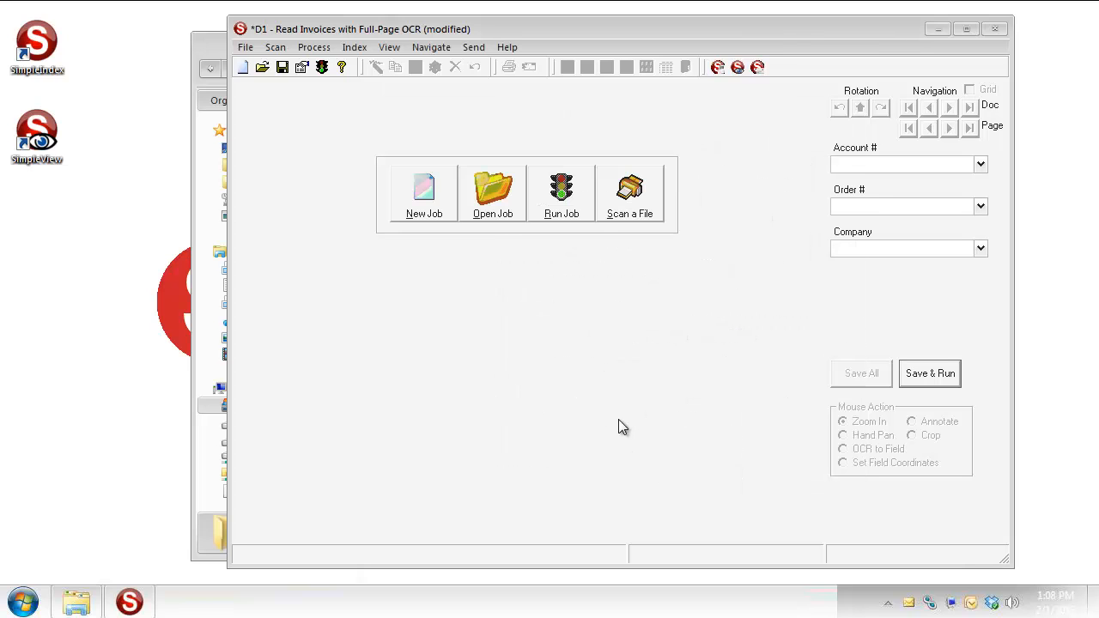
Run the invoice job, save all indexes with their current values, and release the completed batch
click(565, 219)
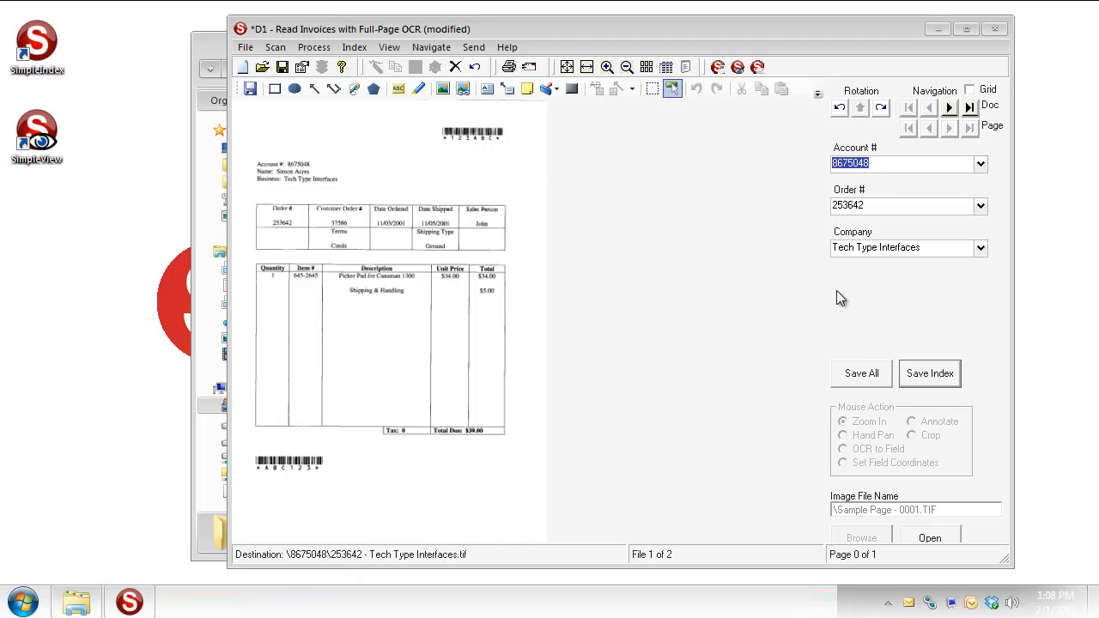
click(862, 376)
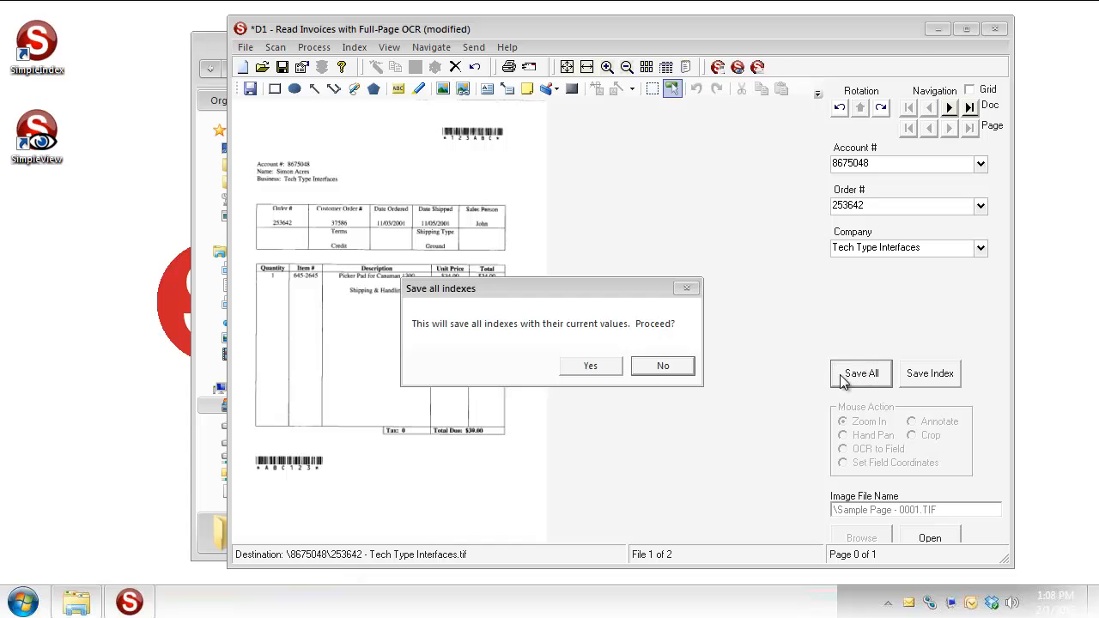
click(616, 370)
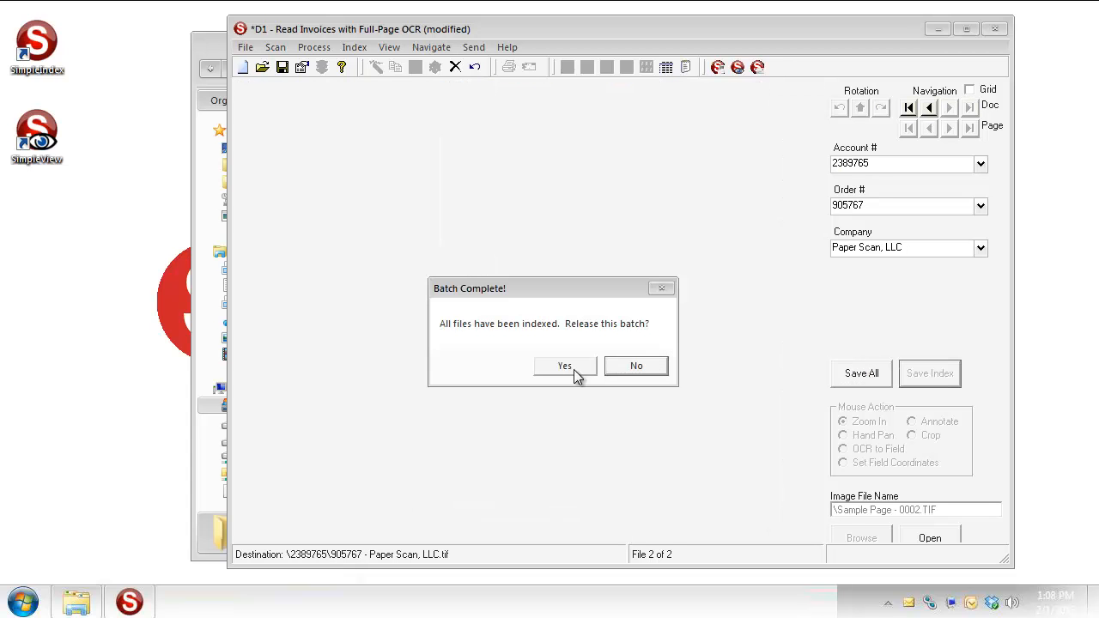
click(564, 367)
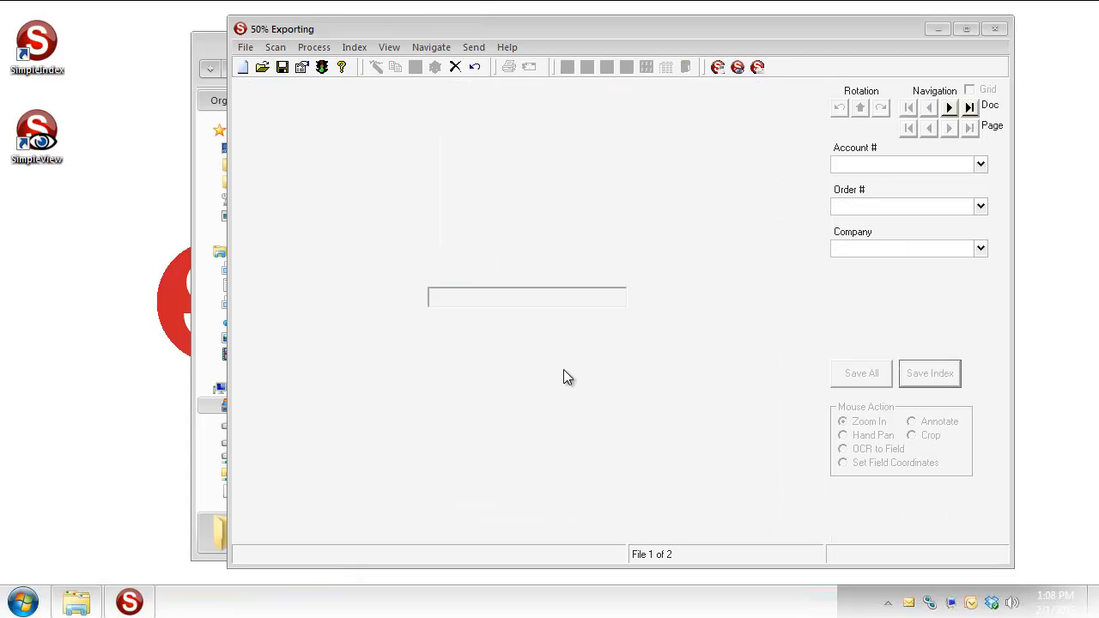
Switch to the Output folder in Windows Explorer and inspect the Tech Type Interfaces text file in its account subfolder, closing it when done
click(206, 42)
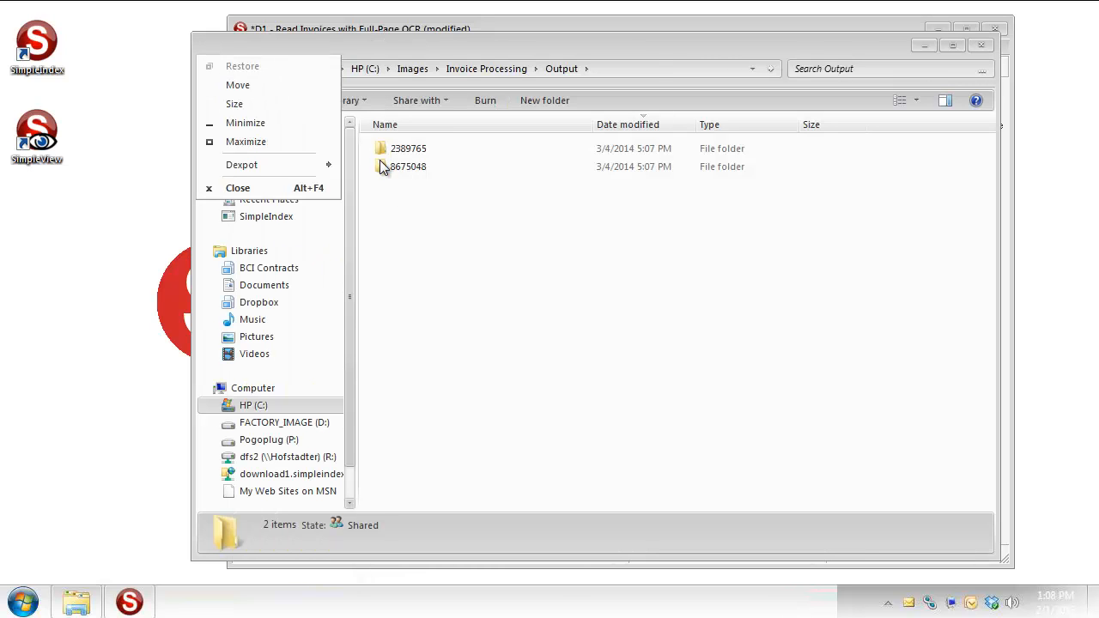
click(402, 204)
double_click(421, 168)
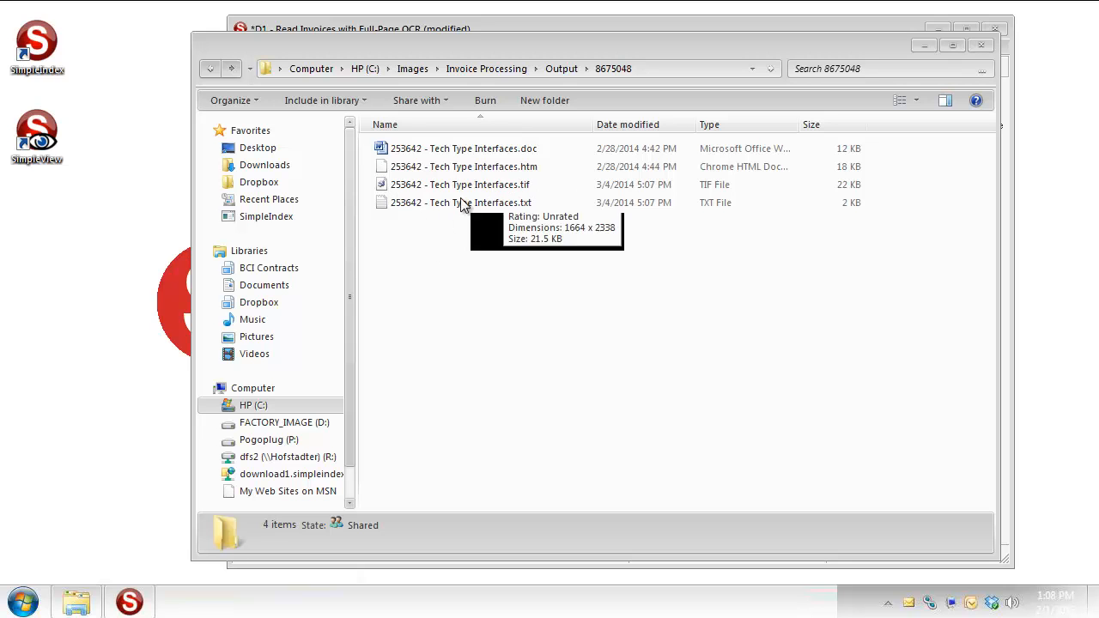
double_click(450, 206)
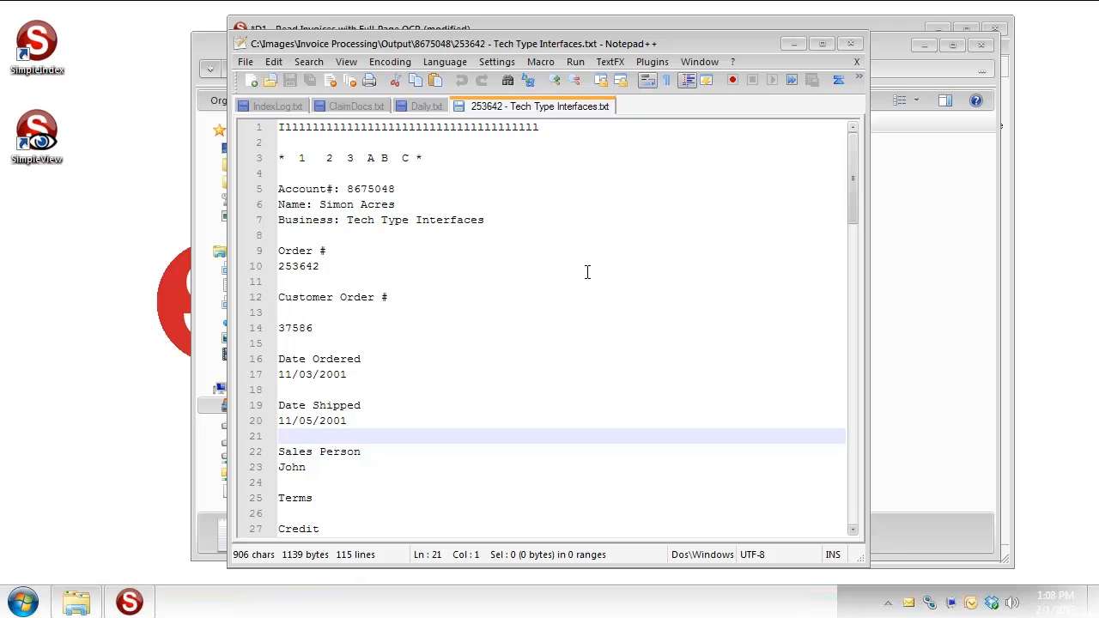
click(854, 54)
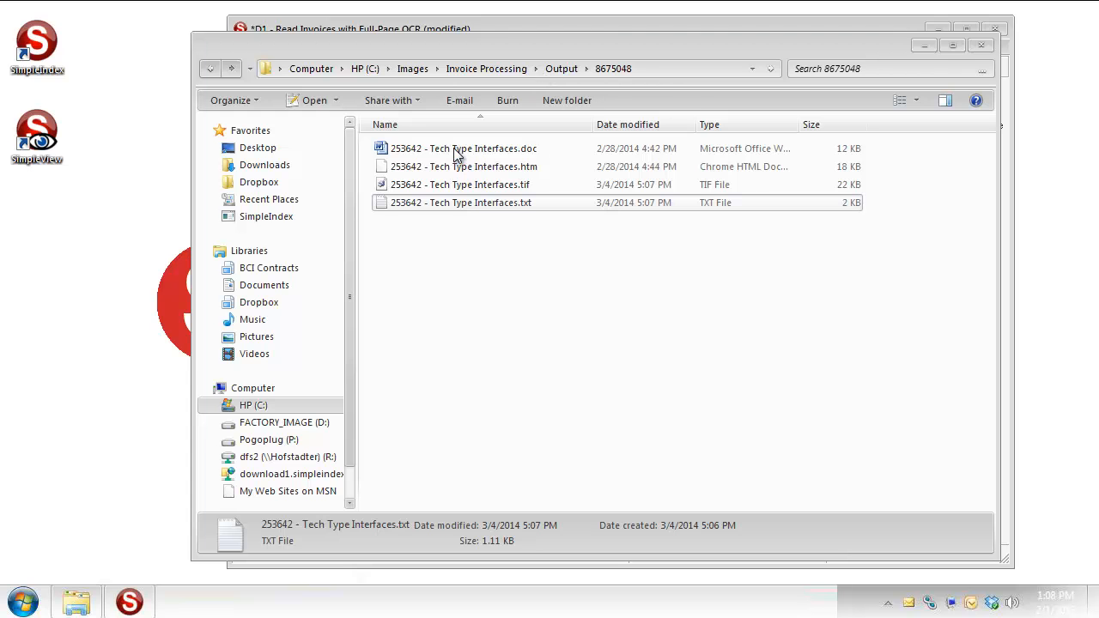
Open the Tech Type Interfaces .doc file in Word, review its header text and line-item table layout, and close it
double_click(455, 152)
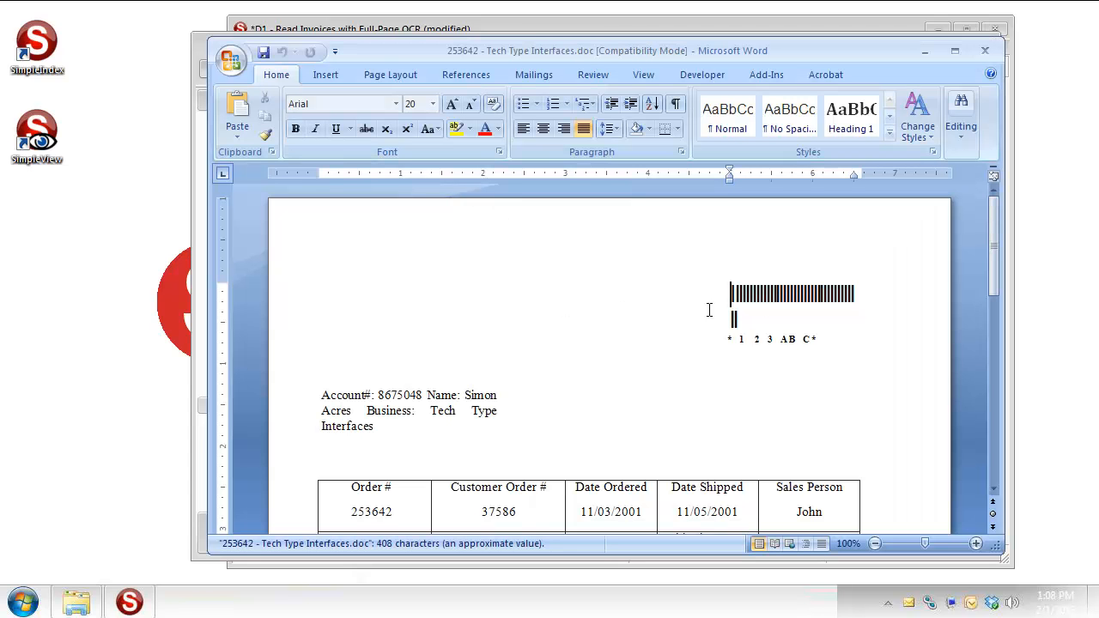
mouse_move(996, 263)
mouse_down()
mouse_move(1004, 320)
mouse_move(981, 249)
mouse_up()
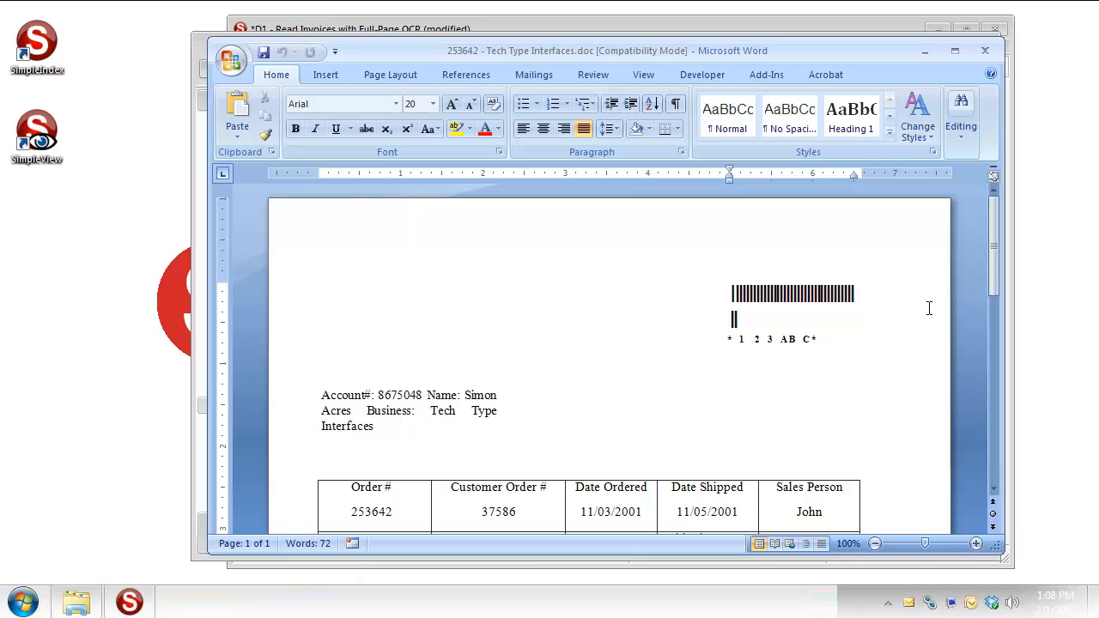
drag(992, 273, 963, 365)
drag(842, 359, 796, 320)
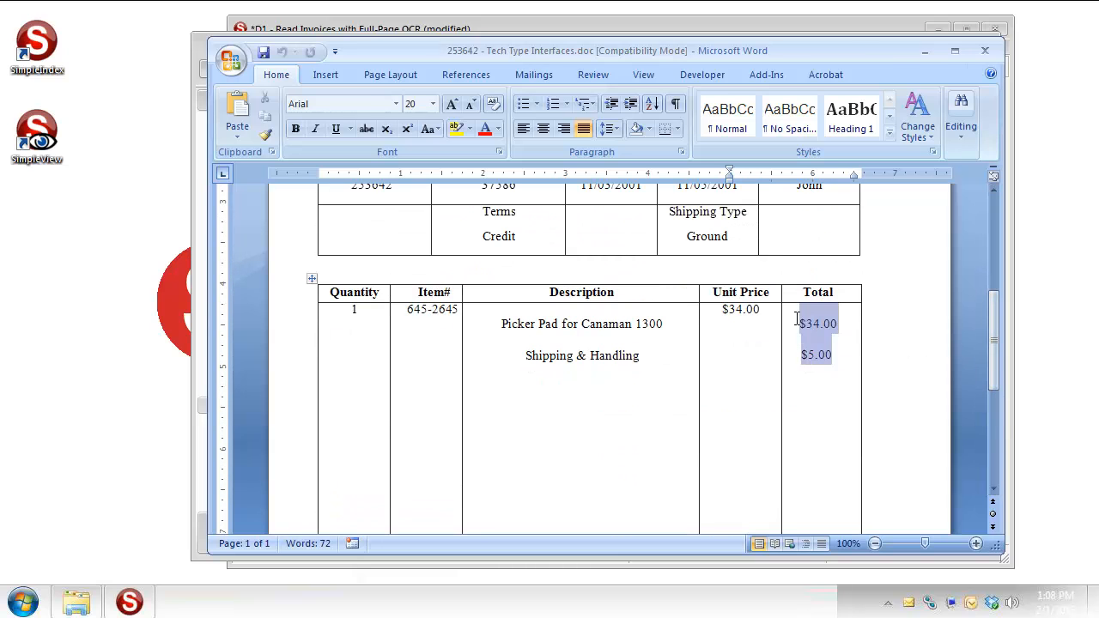
drag(992, 371, 972, 250)
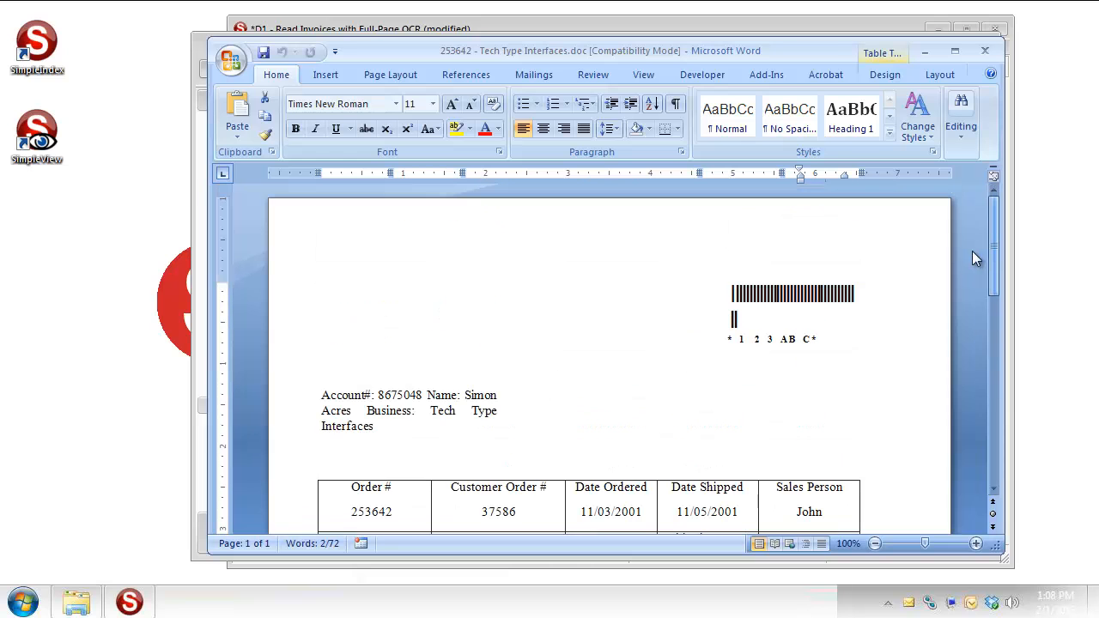
drag(407, 410, 505, 429)
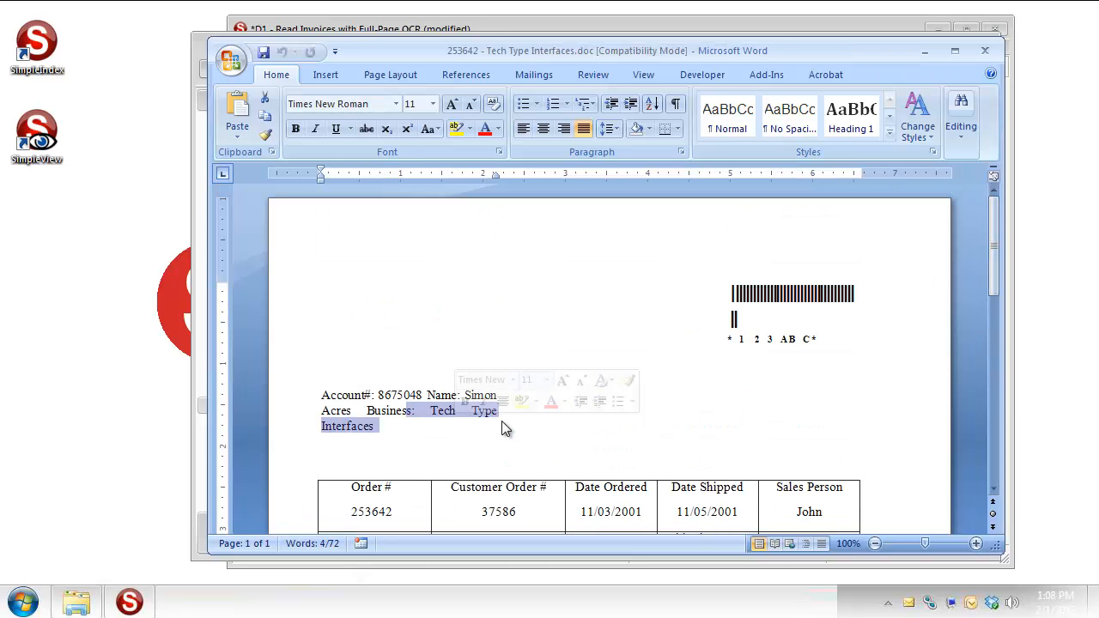
click(498, 436)
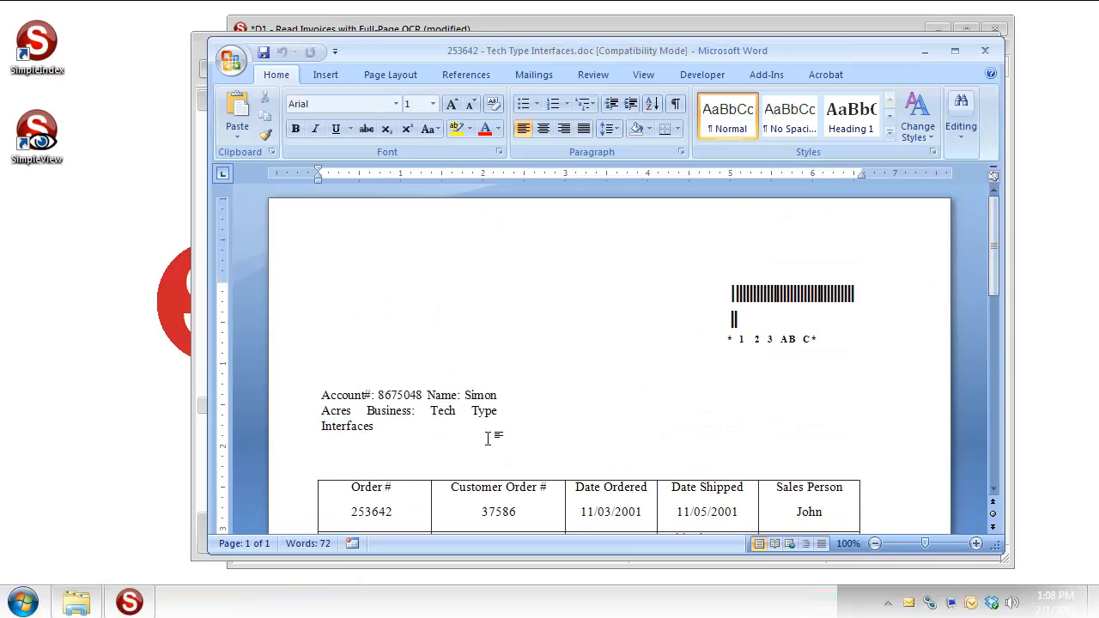
click(987, 52)
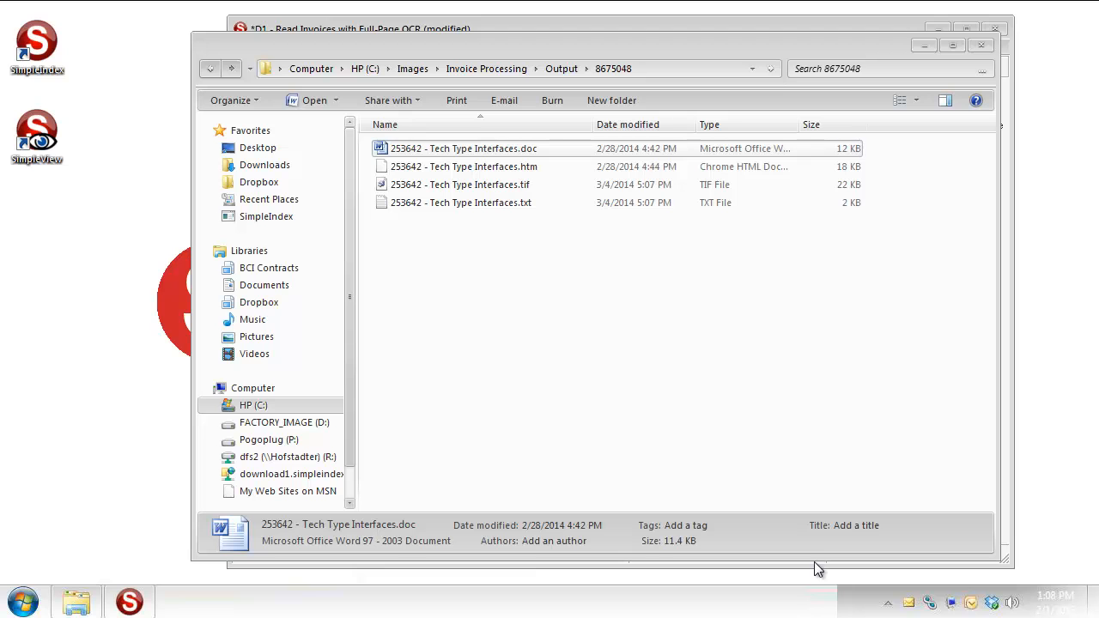
Open the Tech Type Interfaces .htm file in Chrome, examine the rendered page and its HTML source, and close the browser
double_click(481, 170)
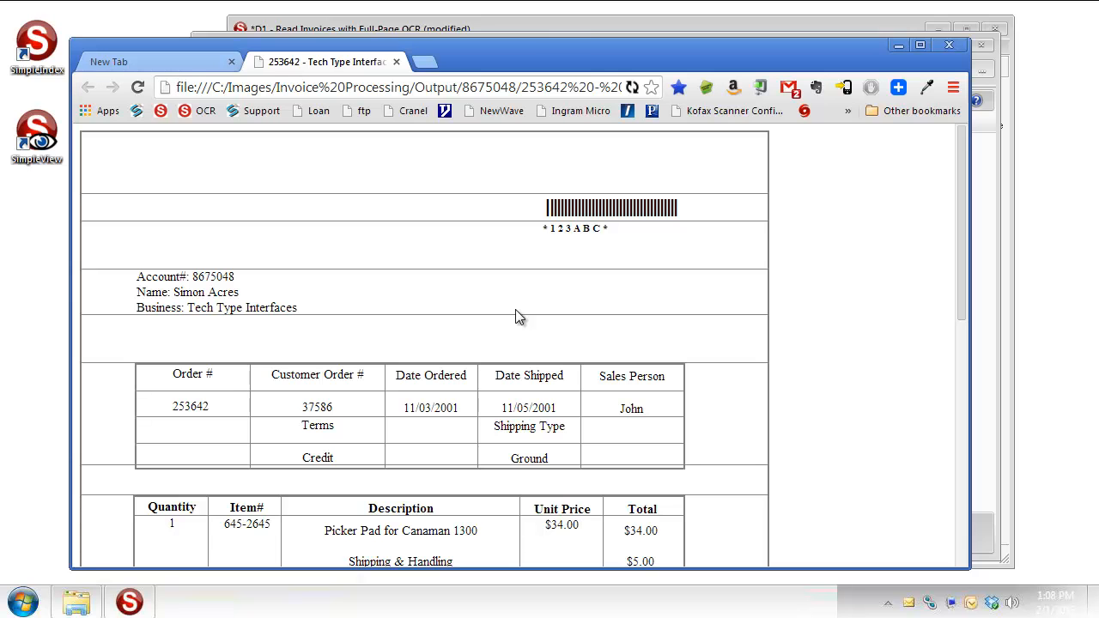
key(ctrl+u)
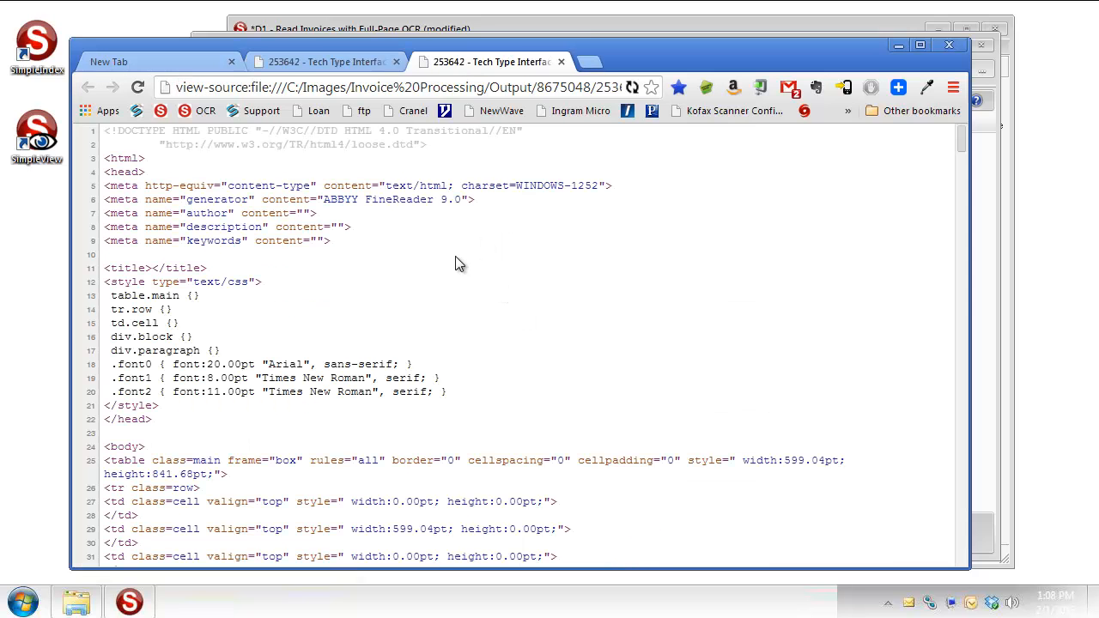
scroll(455, 256, down, 10)
scroll(455, 256, down, 8)
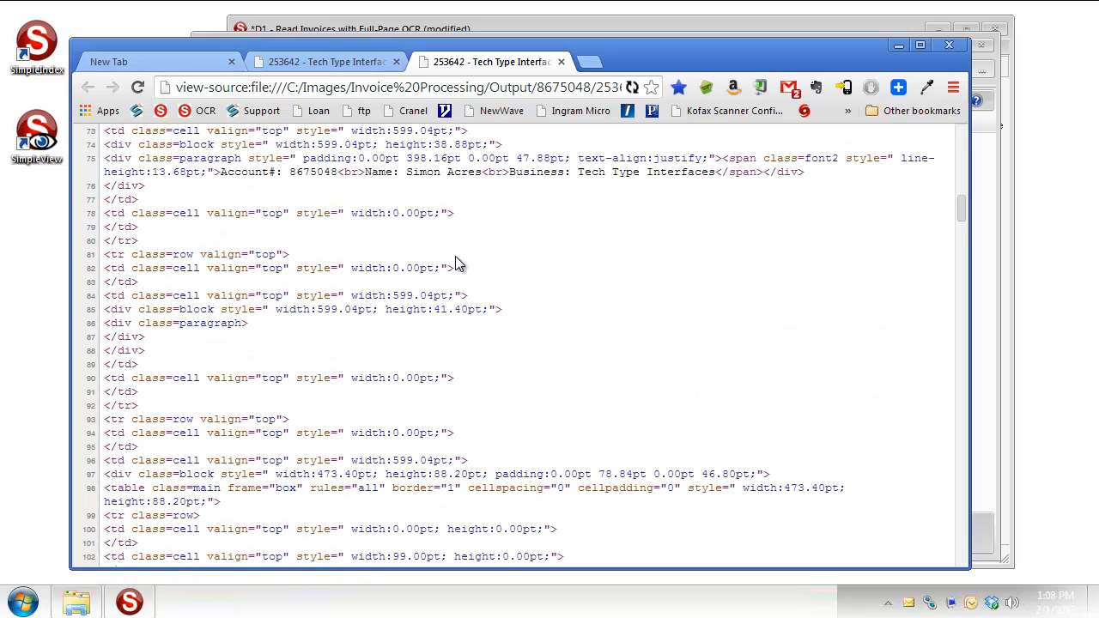
key(Home)
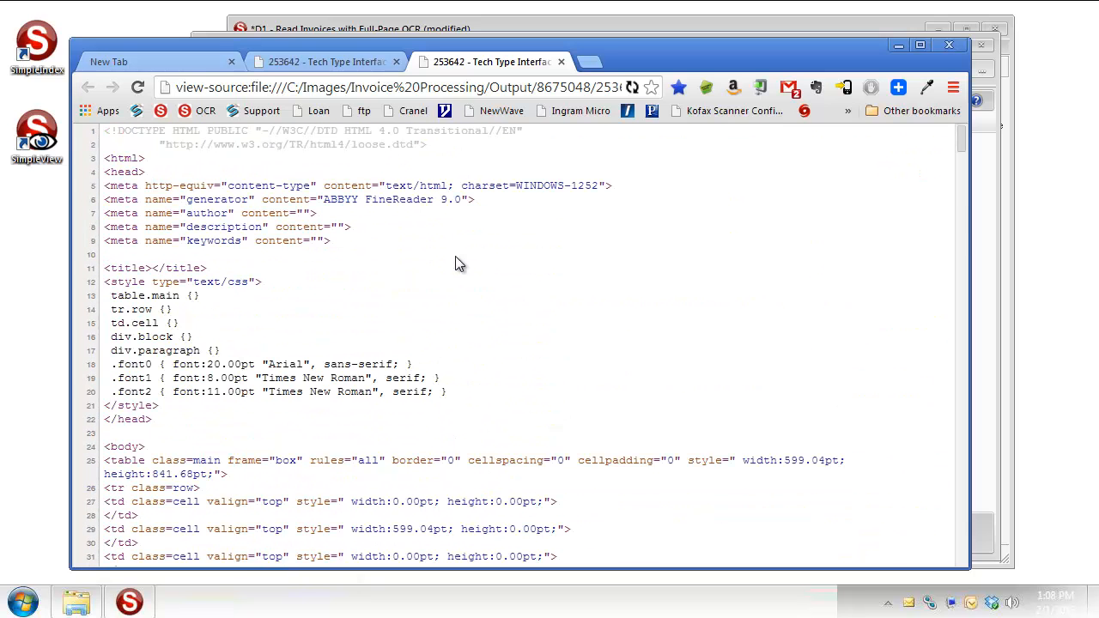
click(343, 63)
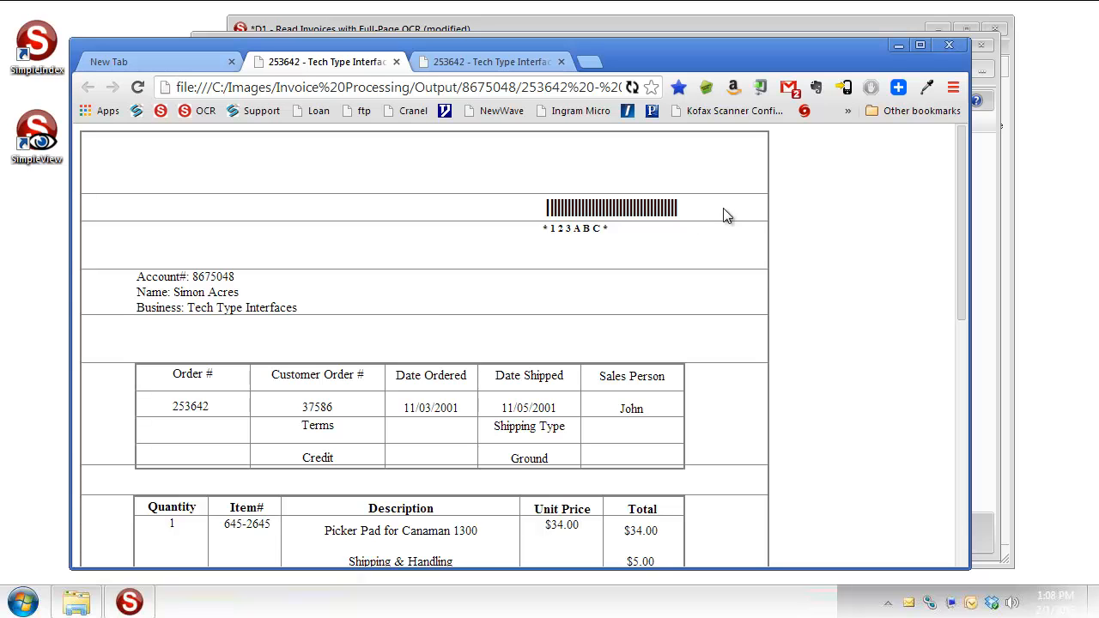
click(949, 45)
Switch back to SimpleIndex and open the job's zone and OCR options
click(757, 28)
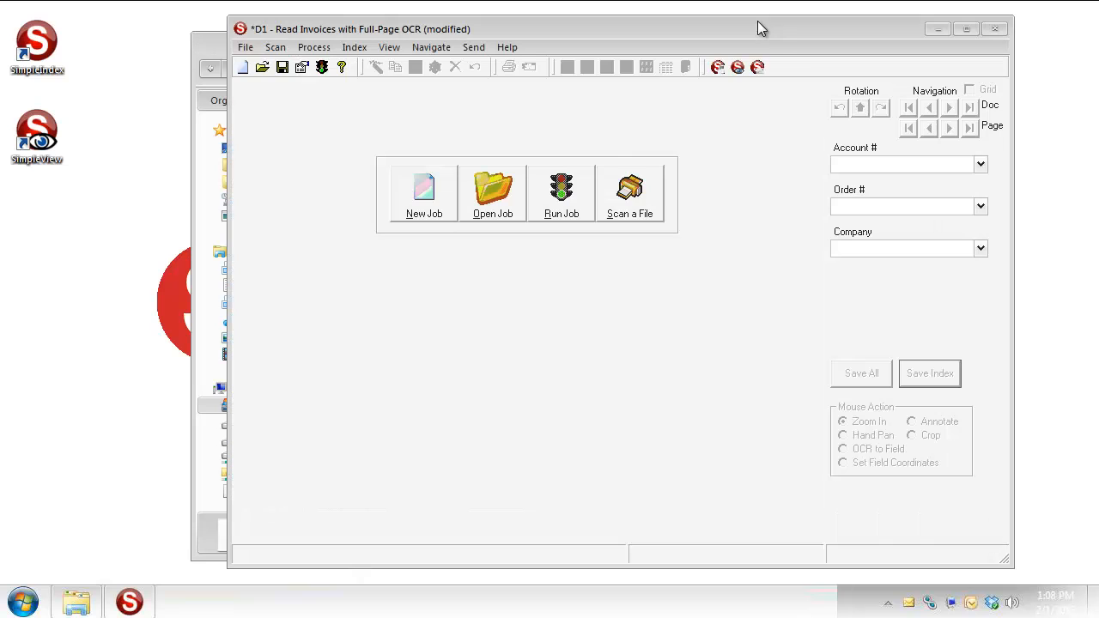
click(302, 67)
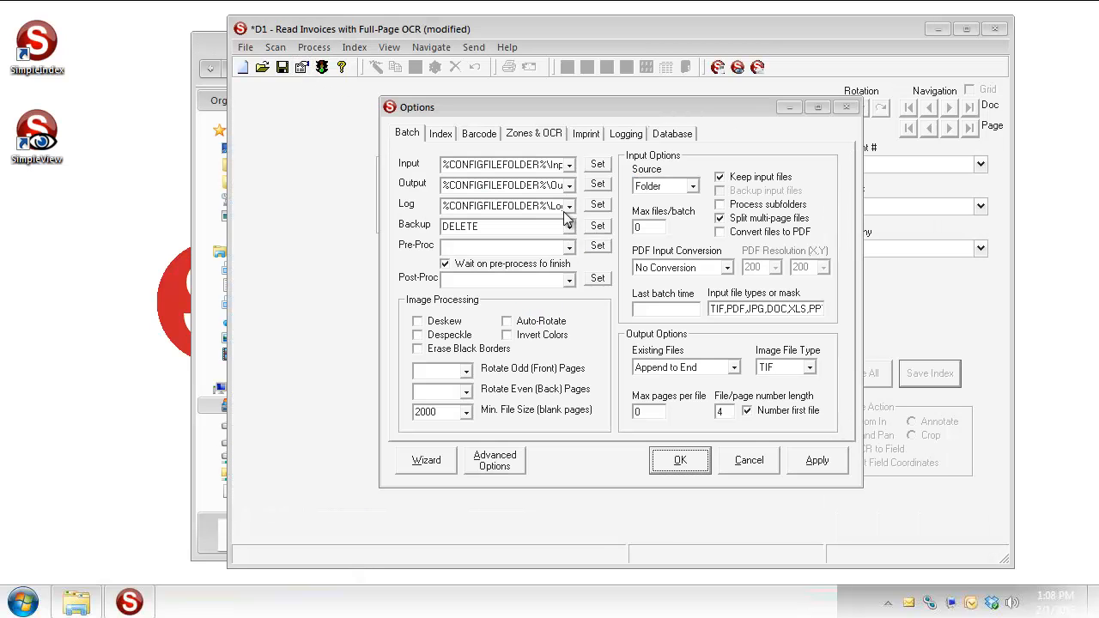
click(536, 133)
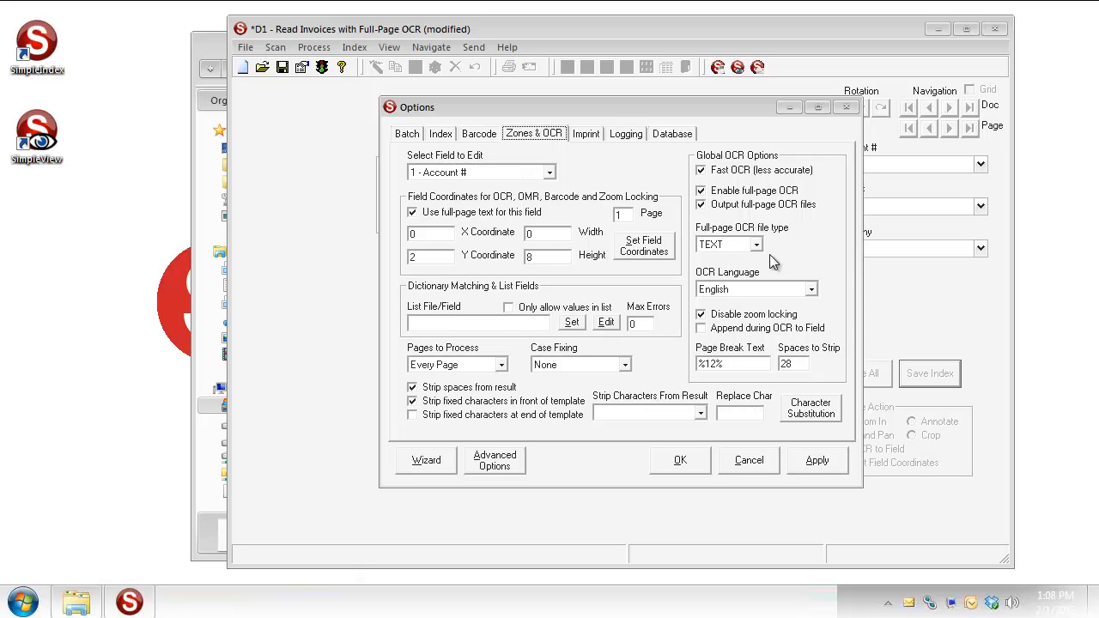